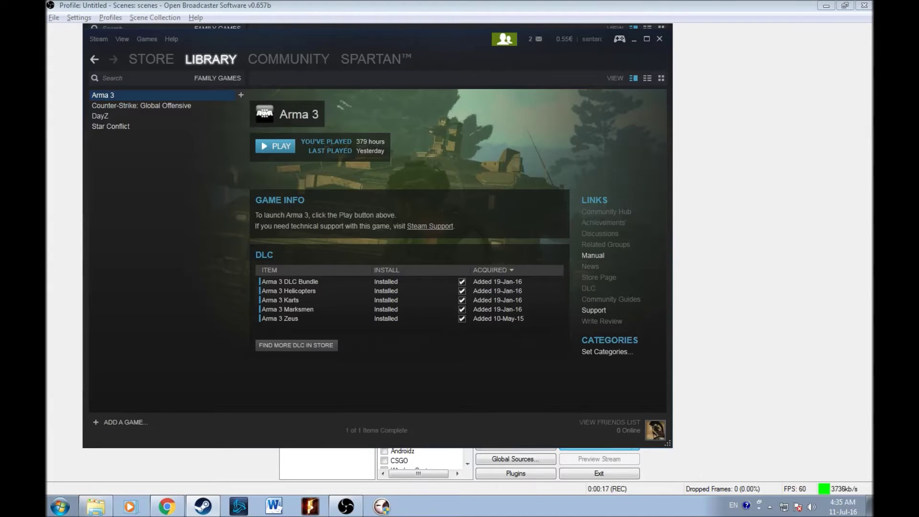
Exit Family View by entering the Family View PIN.
left_click(507, 42)
type("1234")
key("Return")
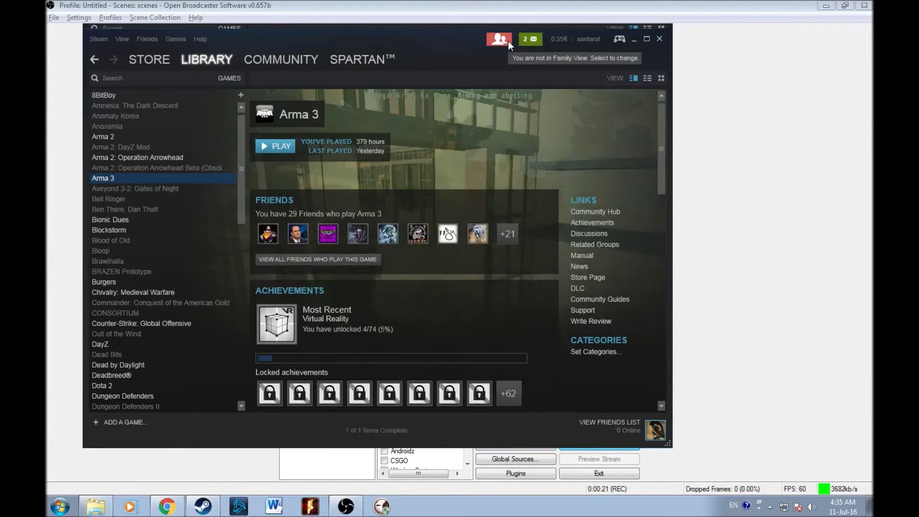
Switch back into Family View and shift the Steam window slightly.
left_click(499, 40)
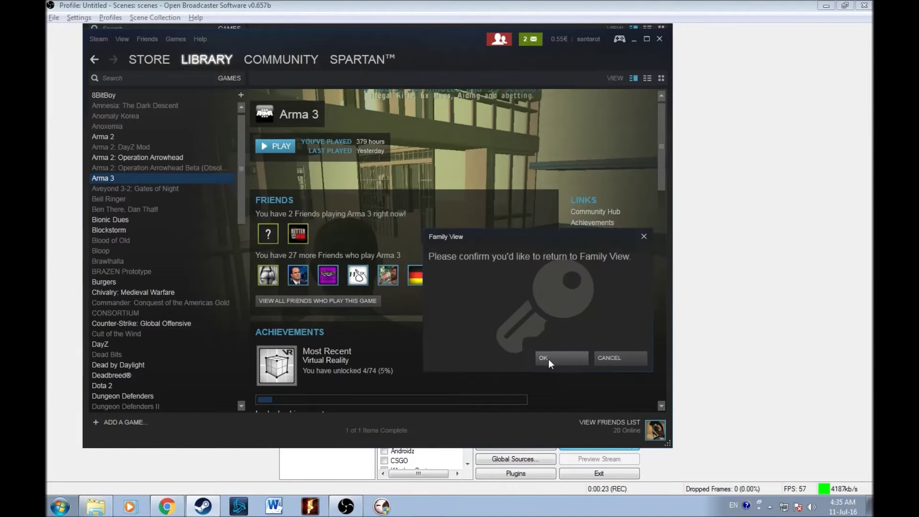
left_click(549, 359)
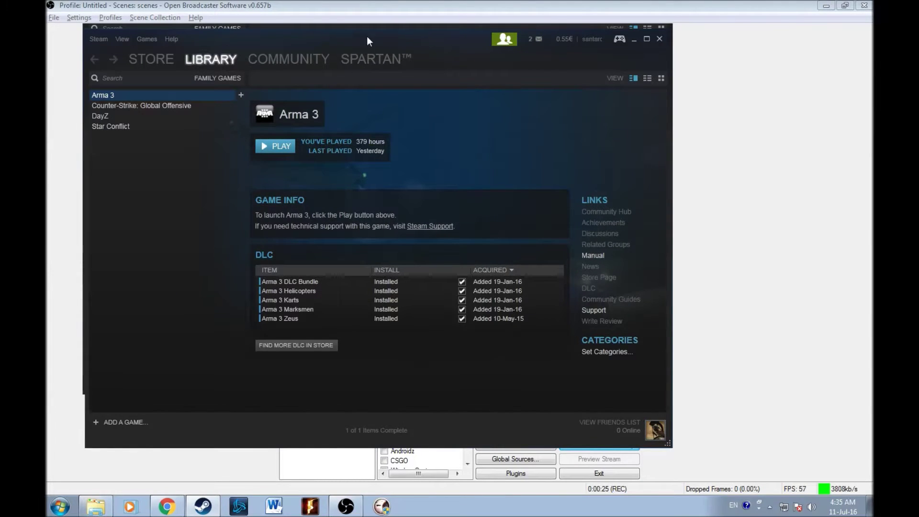
left_click_drag(367, 37, 393, 45)
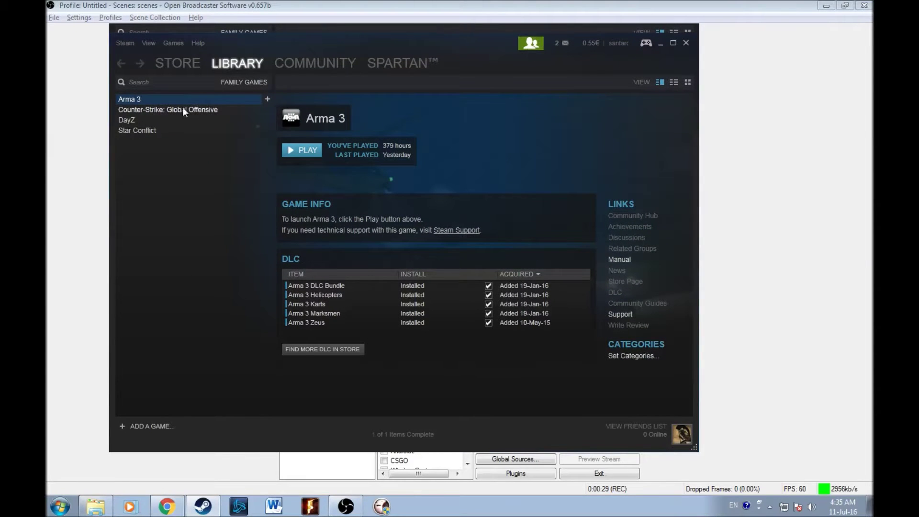
Browse DayZ and Star Conflict in the family library, then enter the PIN to leave again.
left_click(123, 120)
left_click(133, 100)
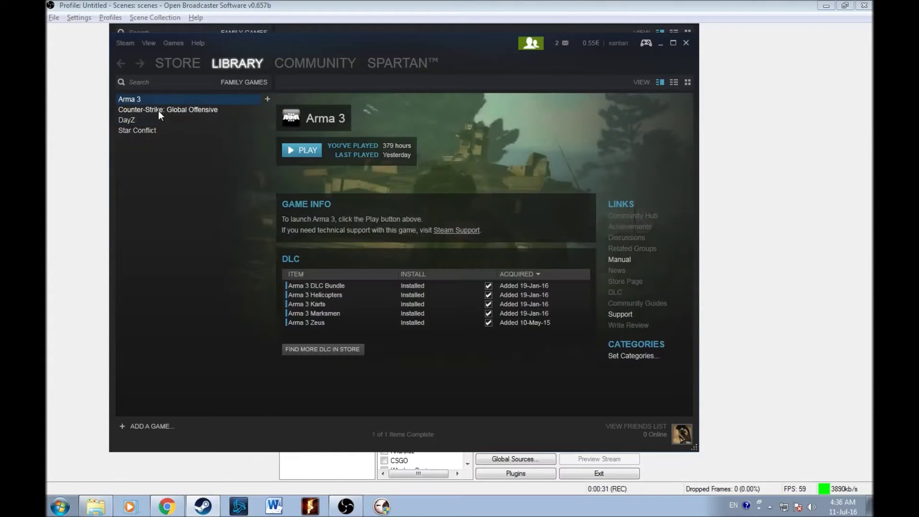
left_click(134, 121)
left_click(146, 130)
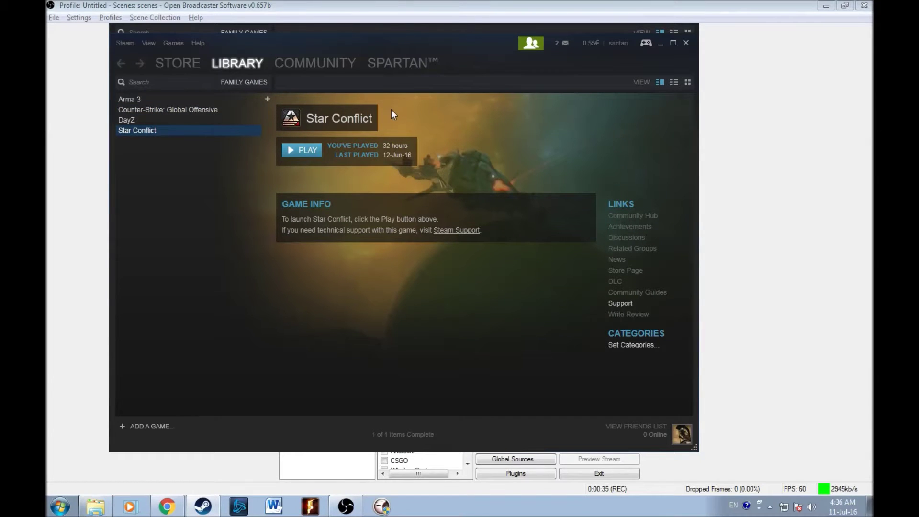
left_click(529, 48)
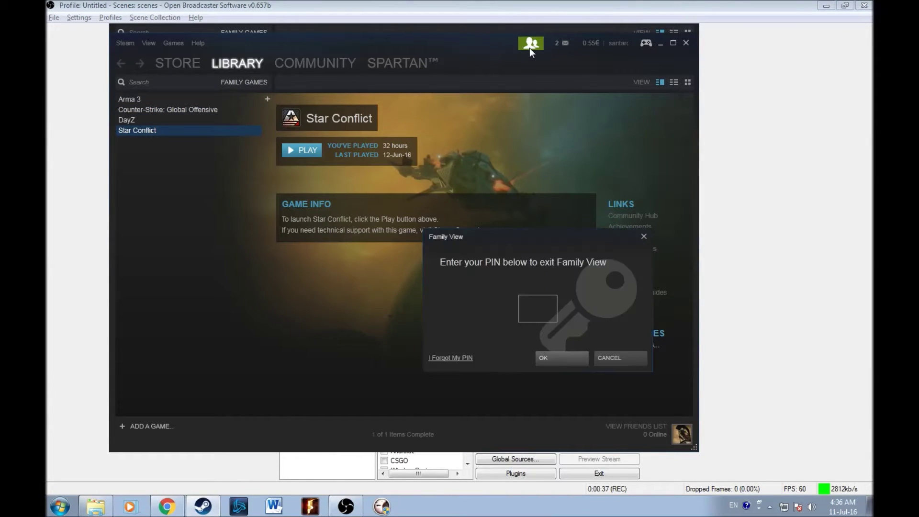
type("1234")
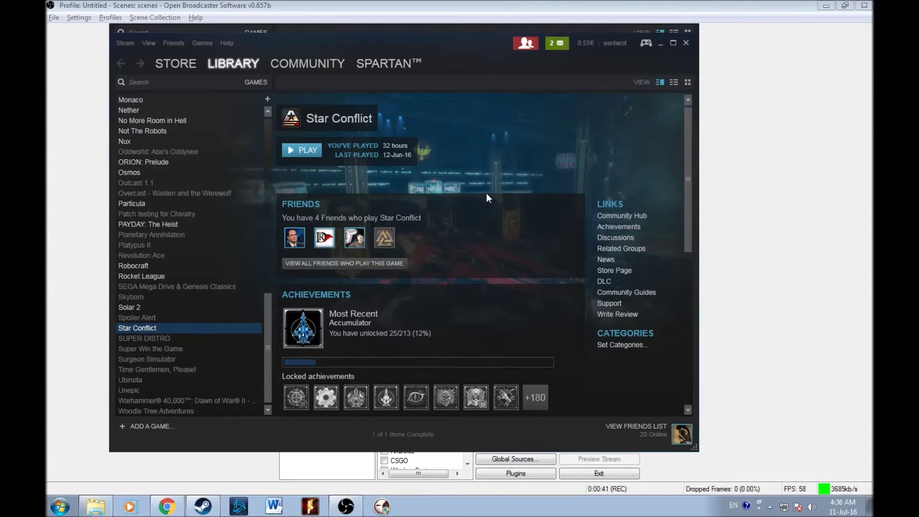
Open your community profile, then go to Settings > Family > Manage Family View.
mouse_move(418, 67)
left_click(380, 87)
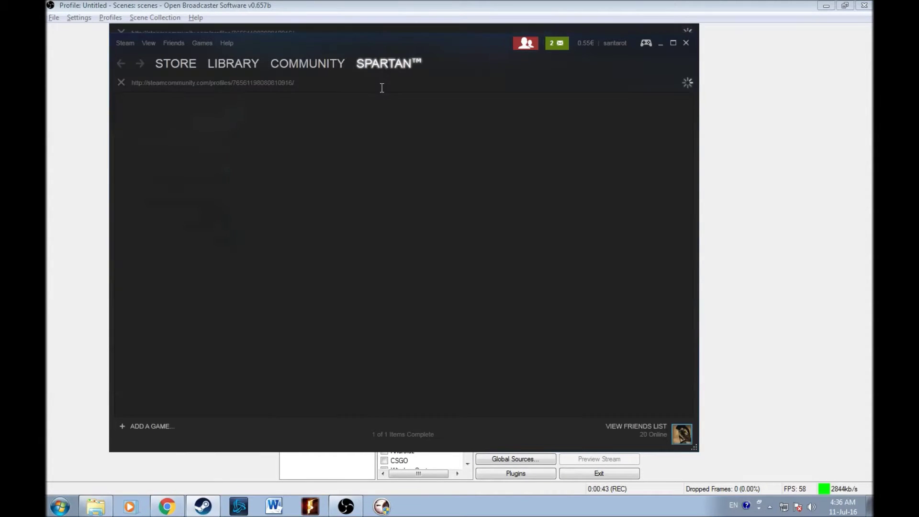
left_click(128, 44)
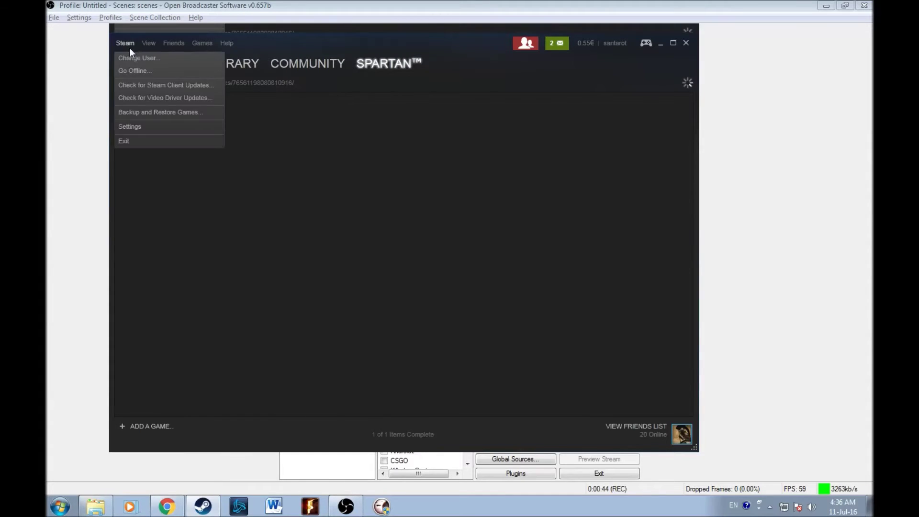
left_click(129, 126)
left_click(244, 110)
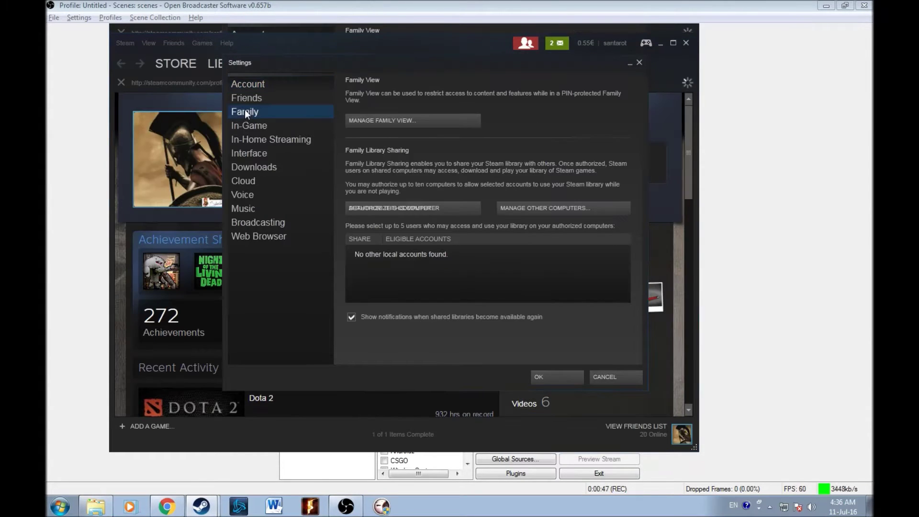
left_click(408, 122)
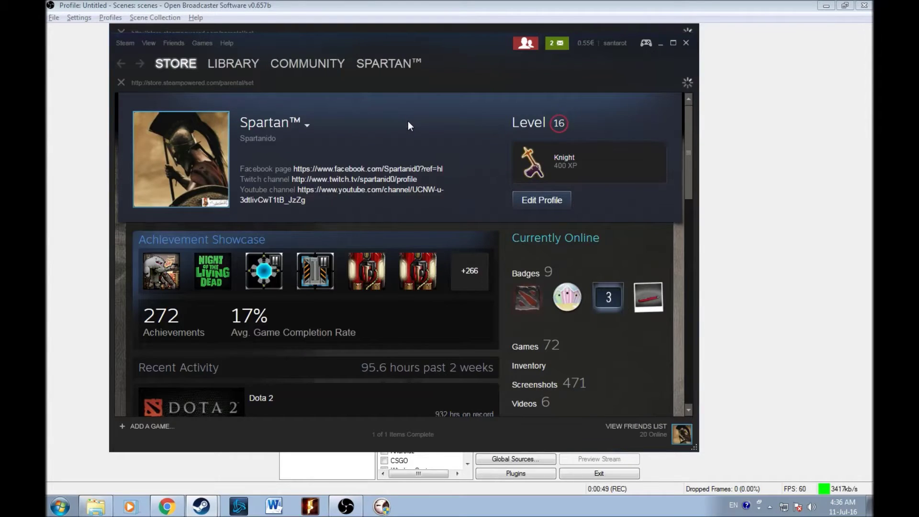
Continue to the Family View game list, scroll to Arma 3 and Arma 3 Zeus, then request returning to Family View.
scroll(290, 285, "down", 3)
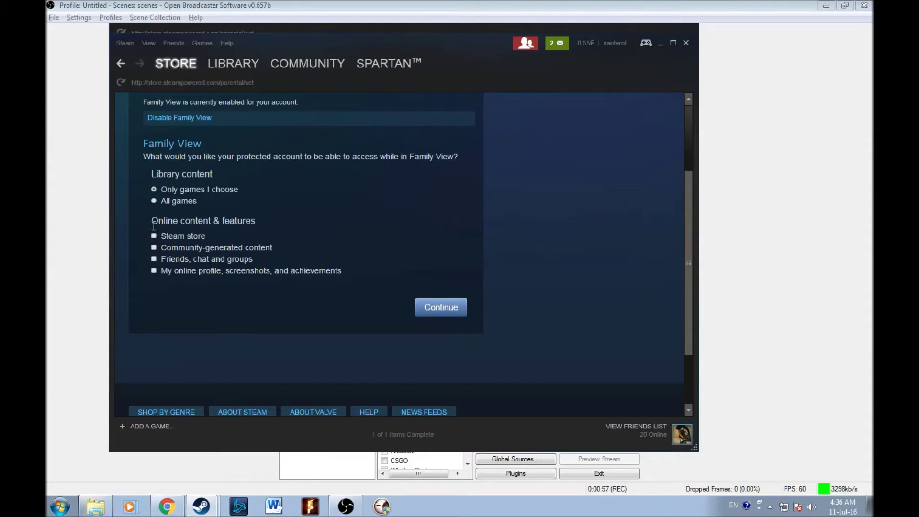
left_click_drag(152, 220, 277, 225)
left_click(186, 230)
left_click(430, 308)
scroll(319, 306, "down", 3)
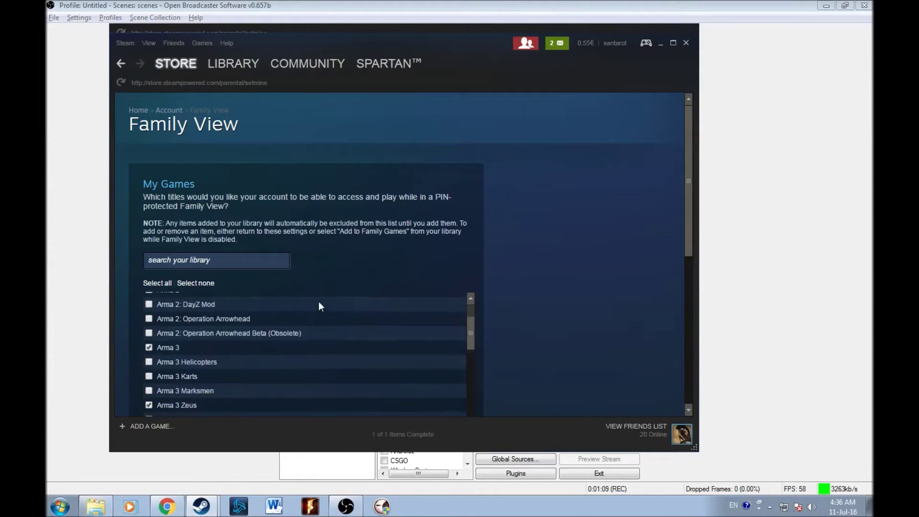
scroll(319, 303, "down", 1)
left_click_drag(688, 190, 691, 219)
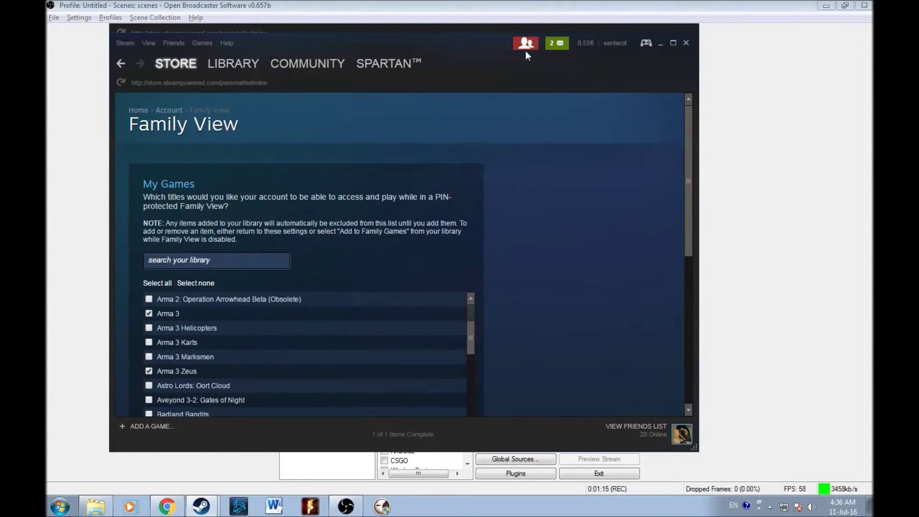
left_click(527, 48)
Confirm returning to Family View, then exit it again with the PIN.
key("Return")
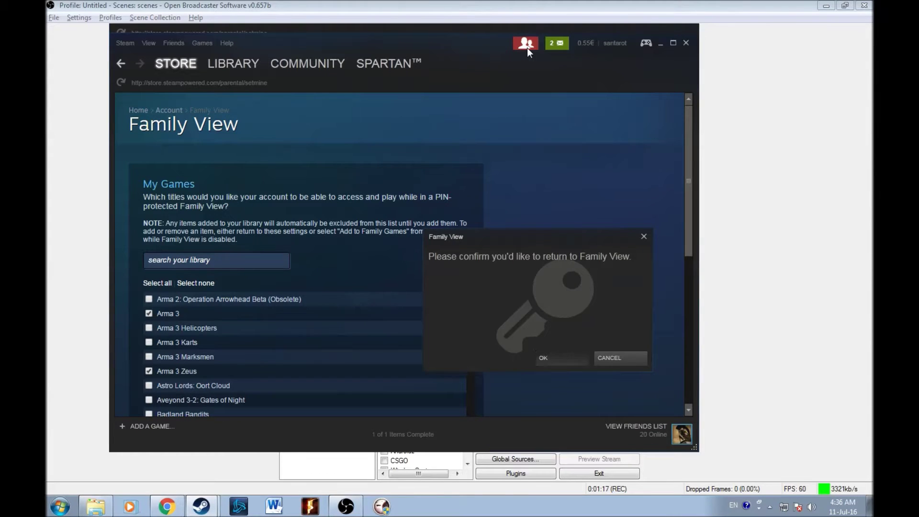
left_click(527, 48)
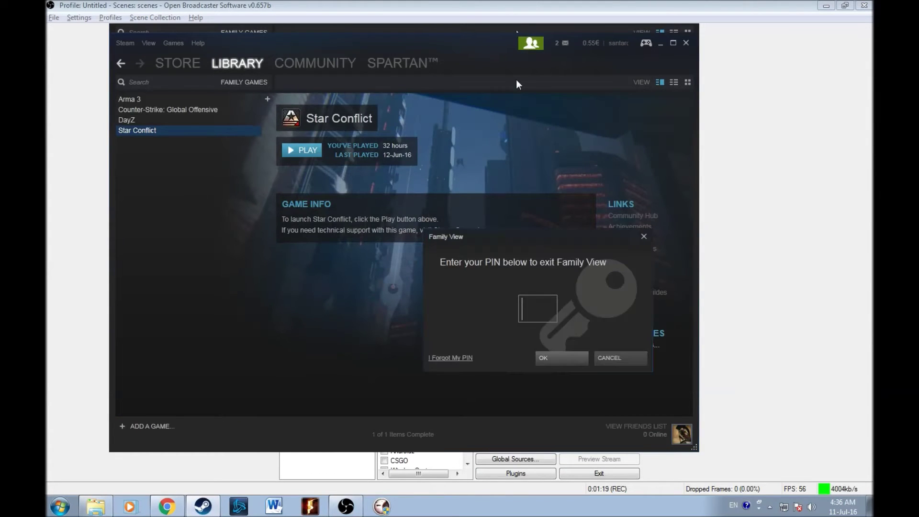
type("1234")
key("Return")
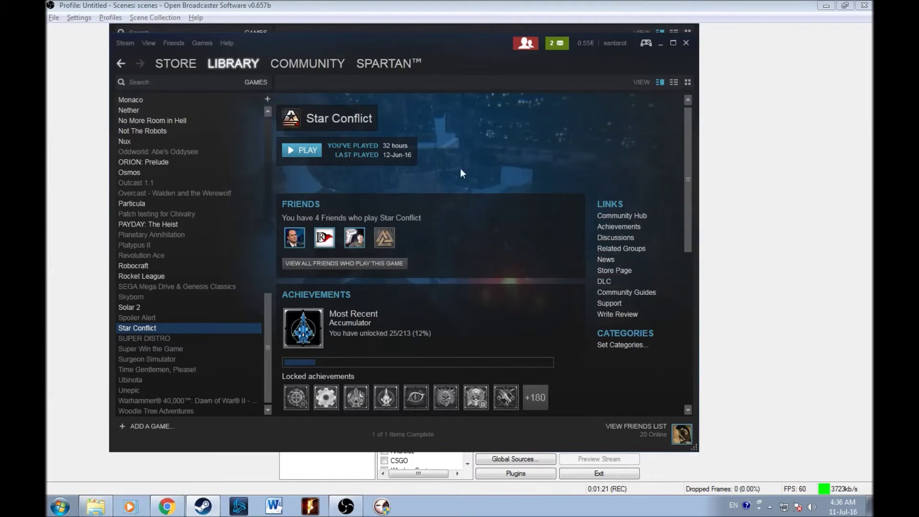
scroll(214, 180, "up", 5)
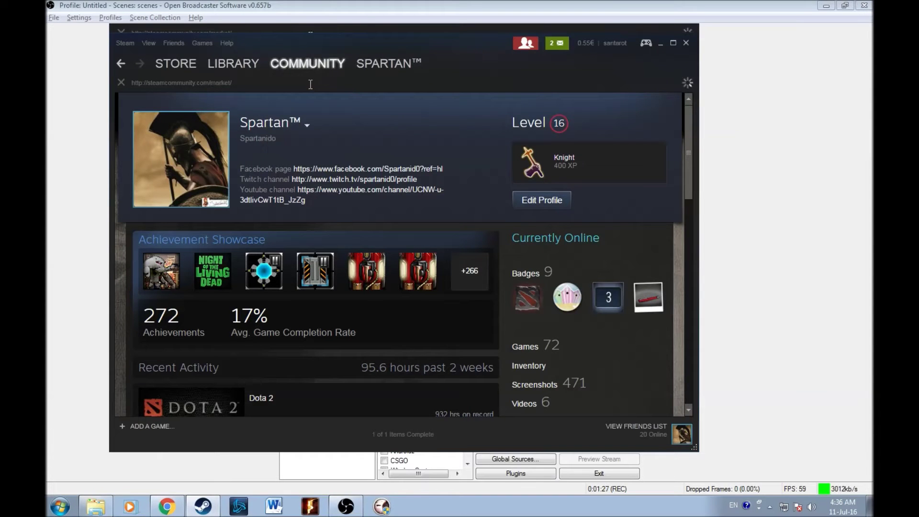
Open Community > Market and read 'Read about the new security requirements' on trade holds.
mouse_move(326, 65)
left_click(292, 128)
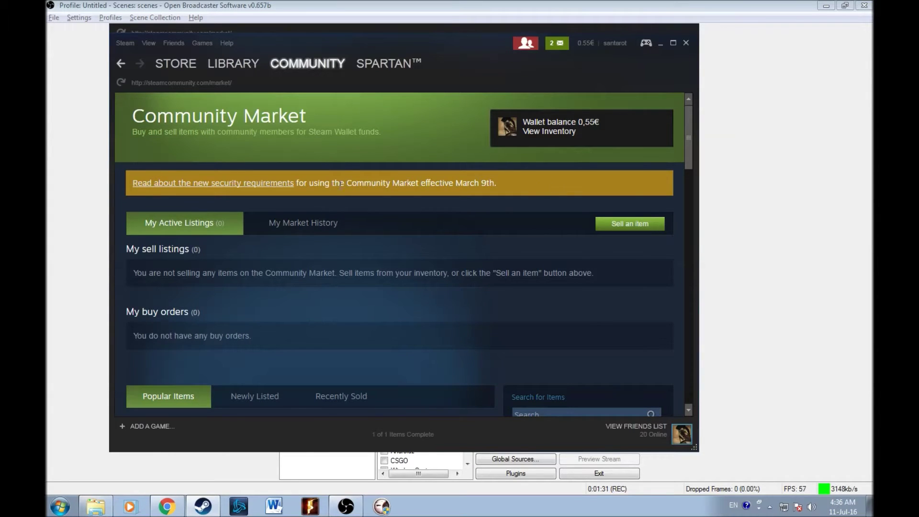
left_click(219, 186)
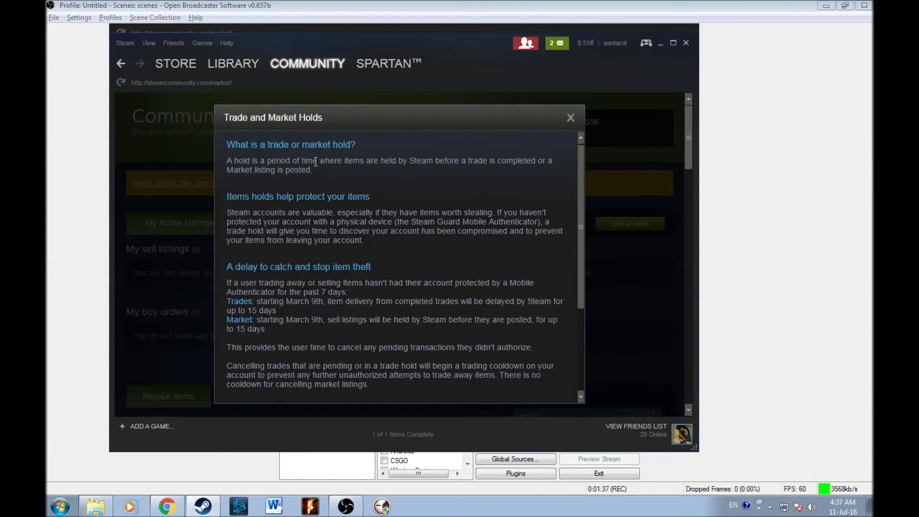
scroll(316, 165, "down", 2)
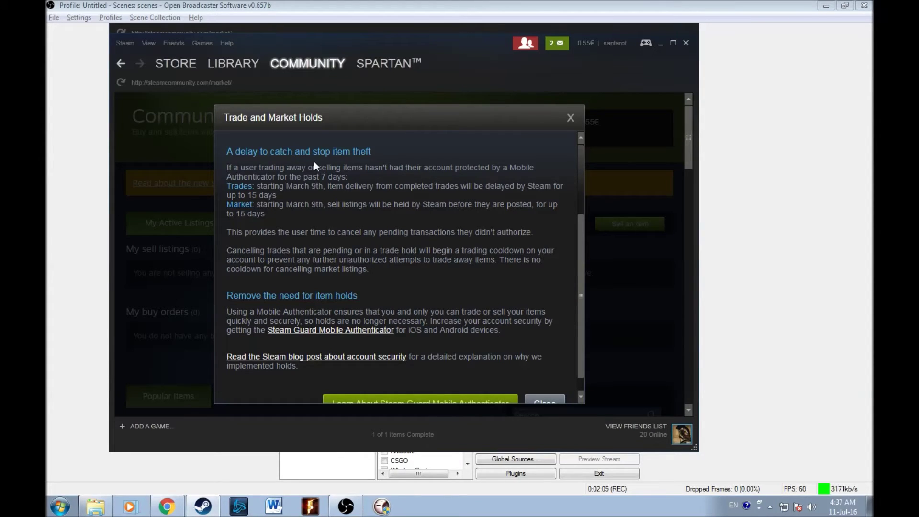
Scroll to the end of the Trade and Market Holds dialog and close it.
scroll(415, 268, "down", 1)
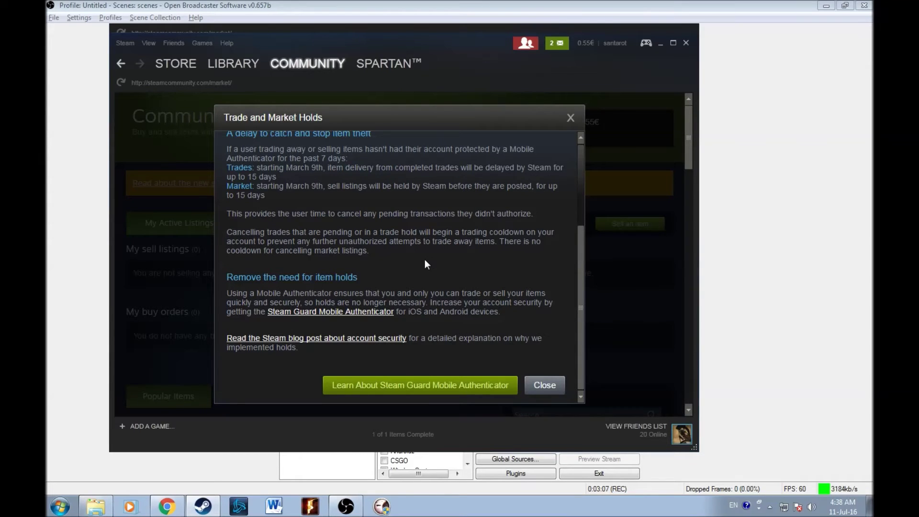
left_click(535, 389)
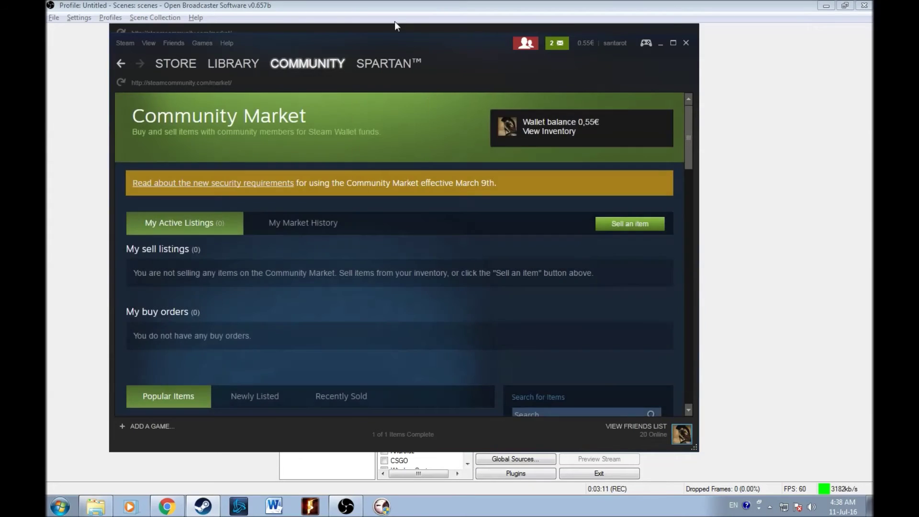
Re-enable Family View, exit it with a PIN, and select 8BitBoy in the full library.
left_click(523, 49)
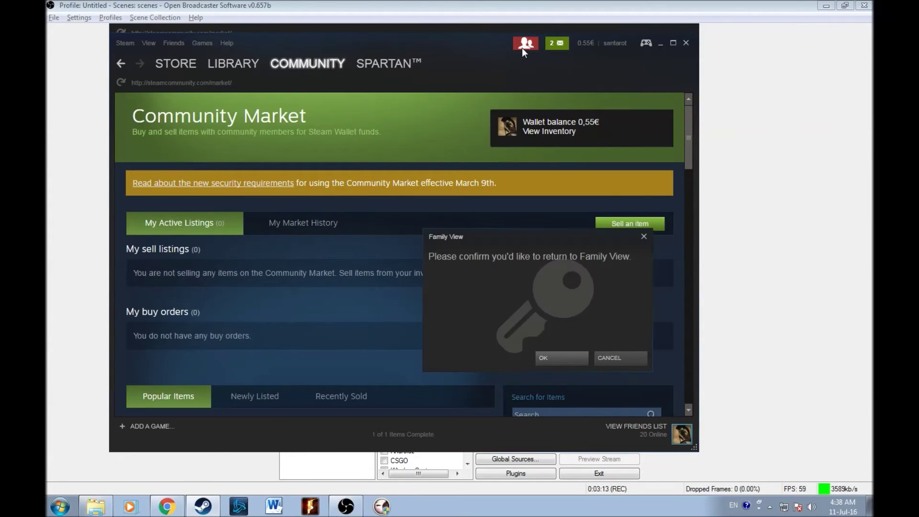
key("Return")
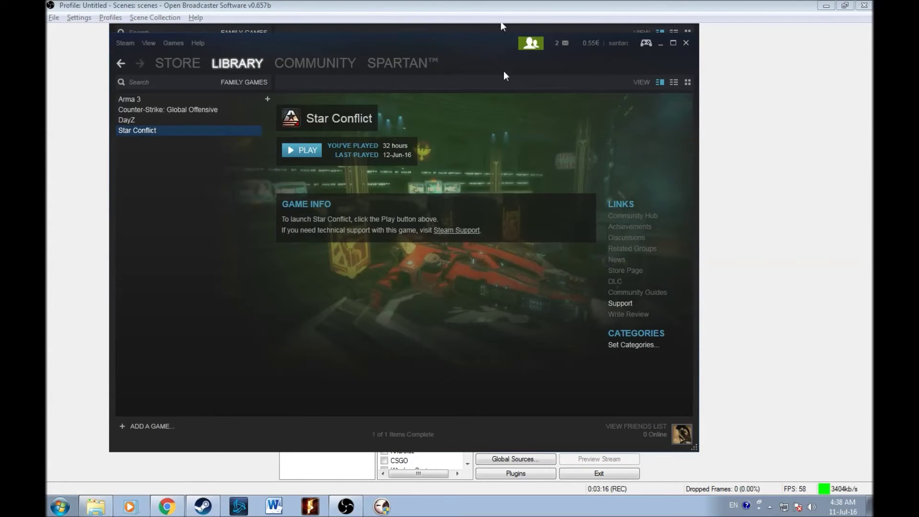
left_click(533, 47)
type("****")
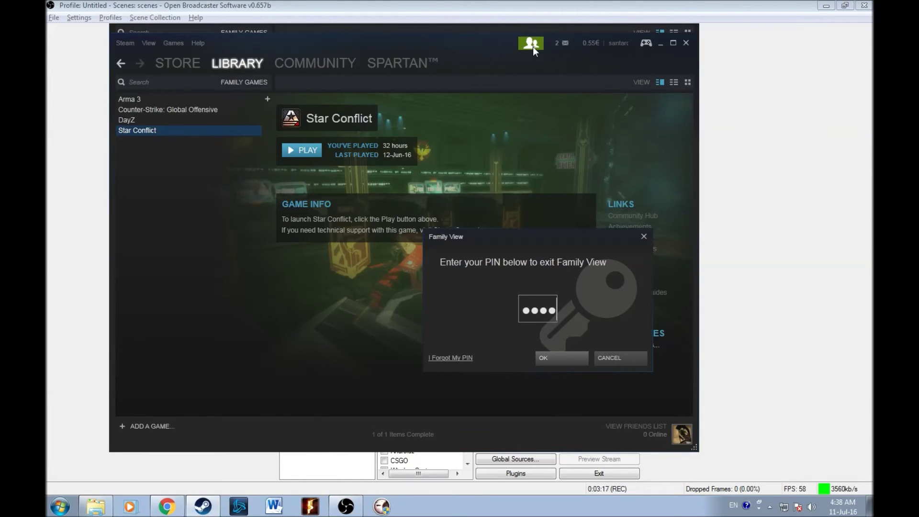
key("Return")
scroll(160, 115, "down", 5)
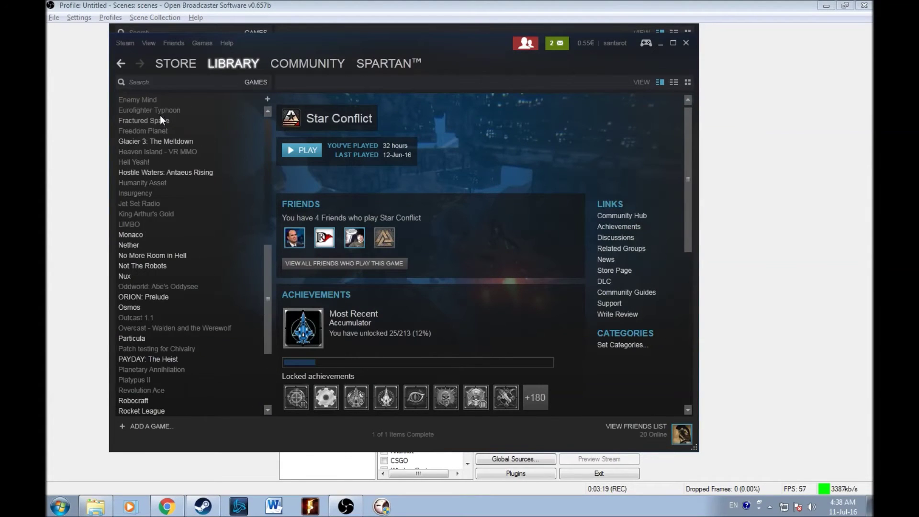
scroll(160, 115, "up", 10)
left_click(159, 101)
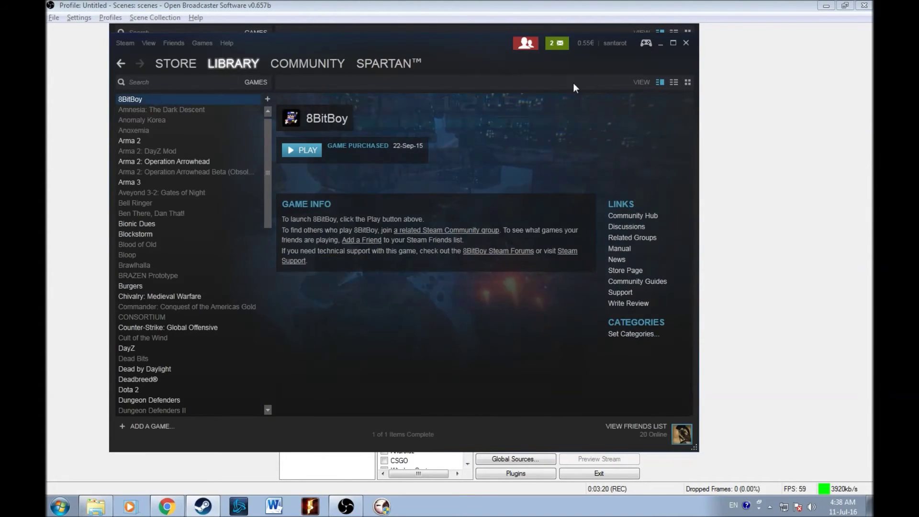
Turn Family View back on and enter a PIN in the exit prompt.
left_click(528, 48)
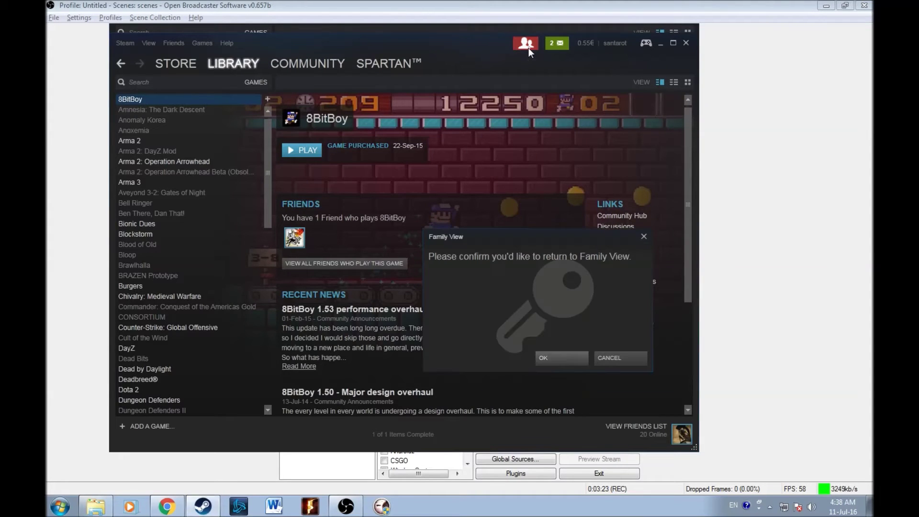
key("Return")
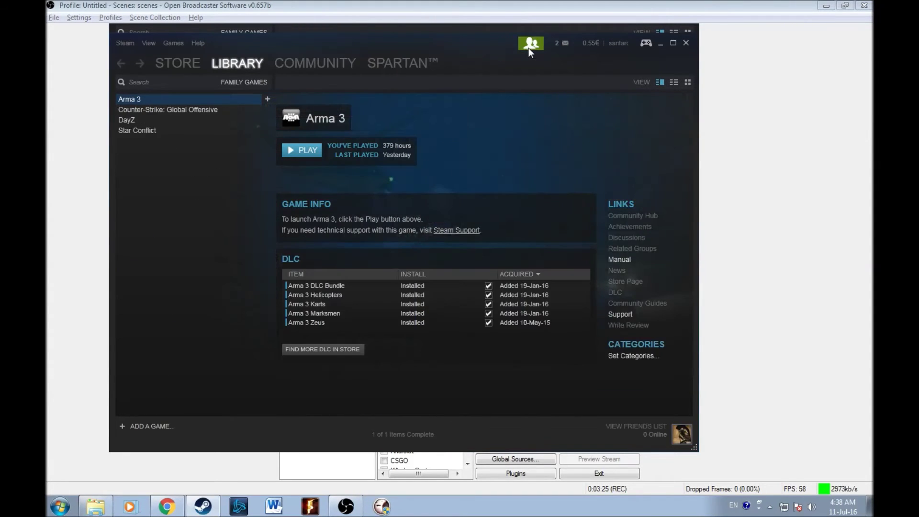
left_click(528, 48)
type("1234")
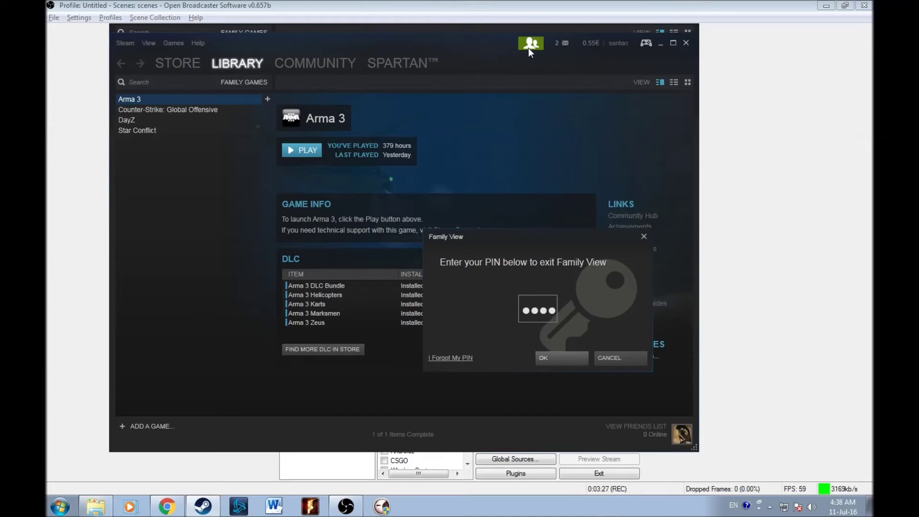
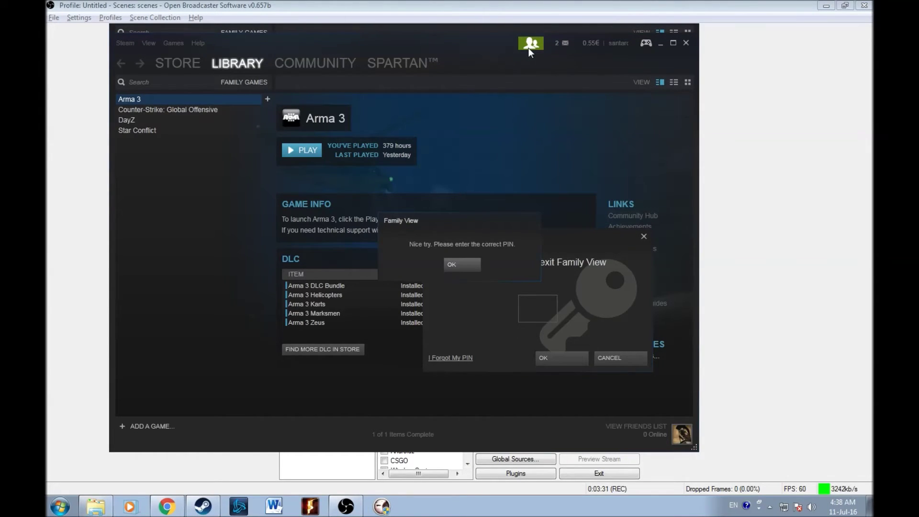
Dismiss the wrong-PIN notice and exit Family View by entering the parental PIN.
key("Return")
type("0000")
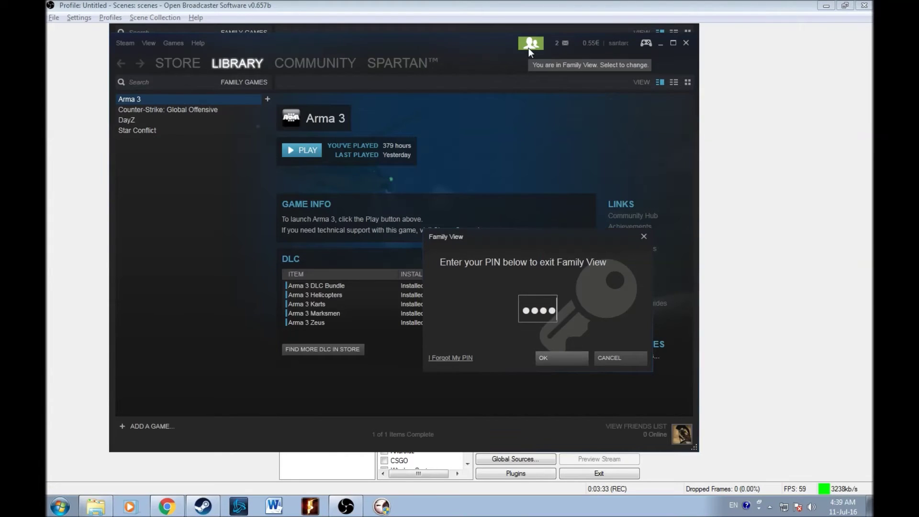
key("Return")
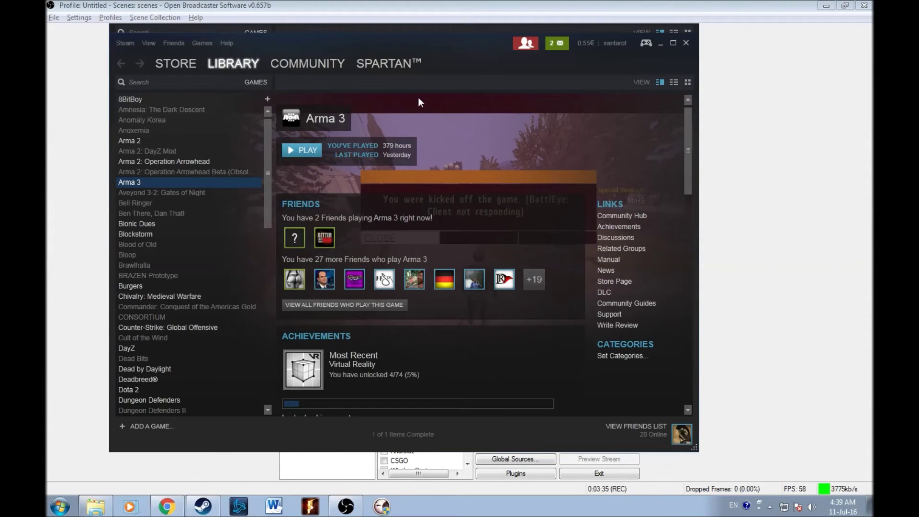
Open your own Steam profile page, then bring up the browser showing YouTube.
mouse_move(389, 76)
left_click(375, 91)
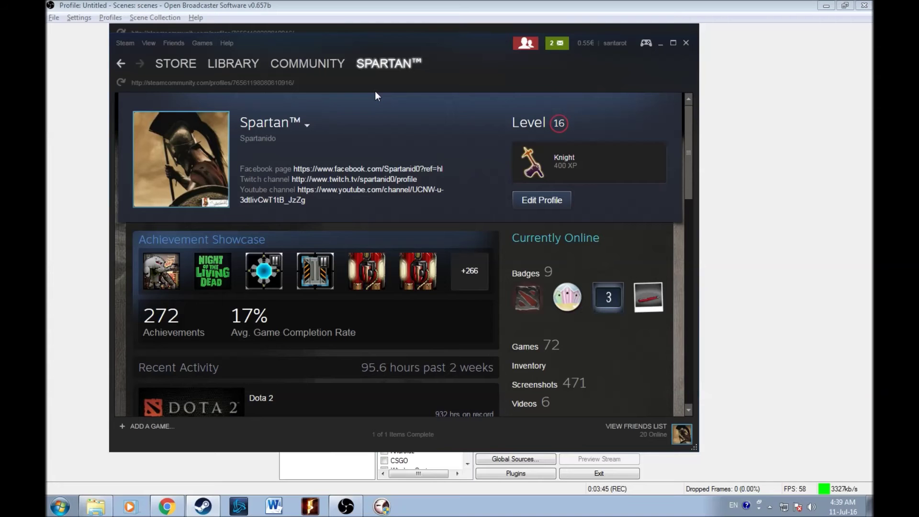
mouse_move(389, 65)
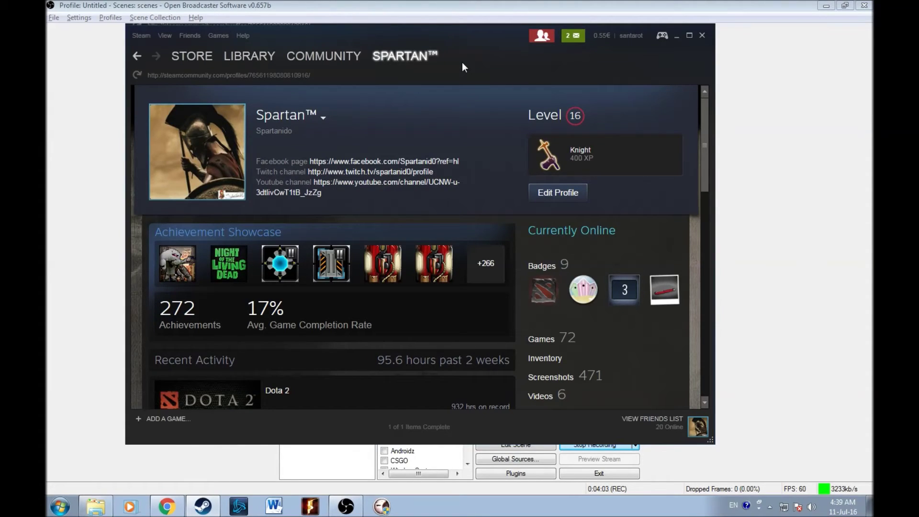
left_click(167, 506)
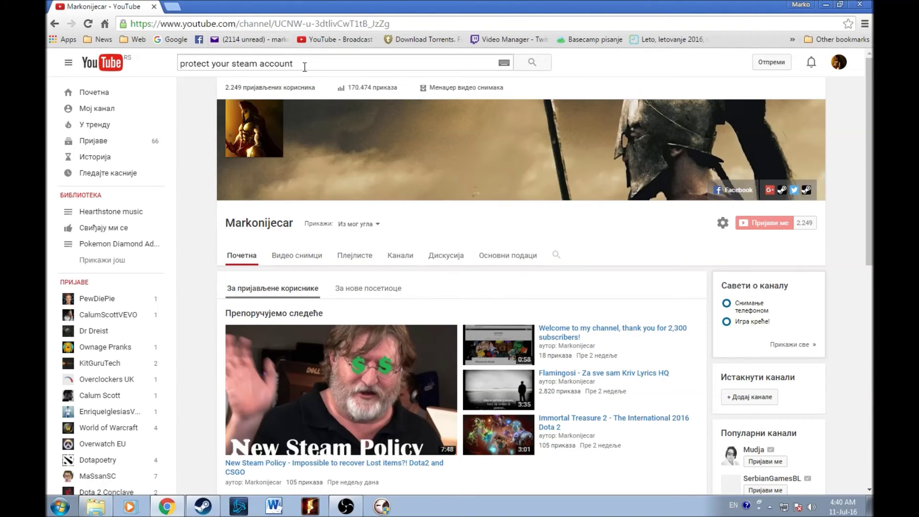
Select the old 'protect your steam account' text in YouTube's search box.
left_click_drag(305, 67, 48, 81)
Search YouTube for markonijecar, then spartanid0, and open the Markonijecar channel from the first result.
type("markonijecar")
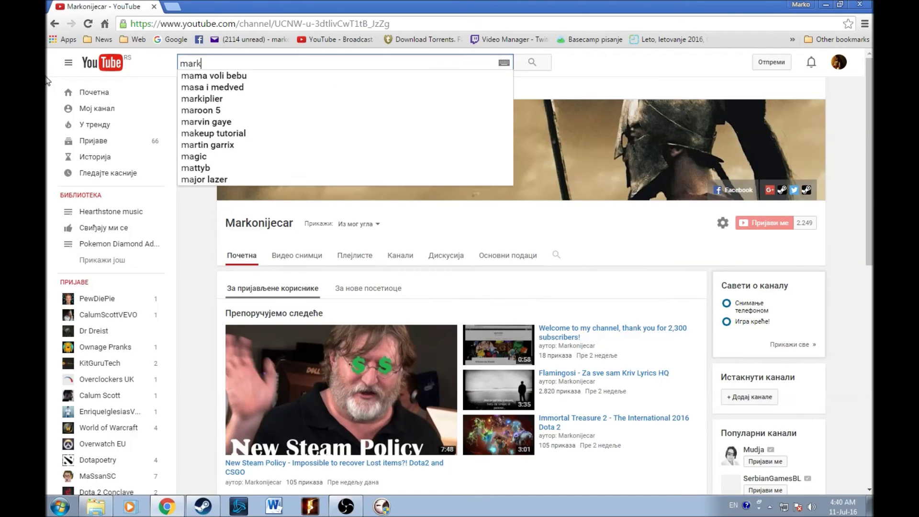
key("Return")
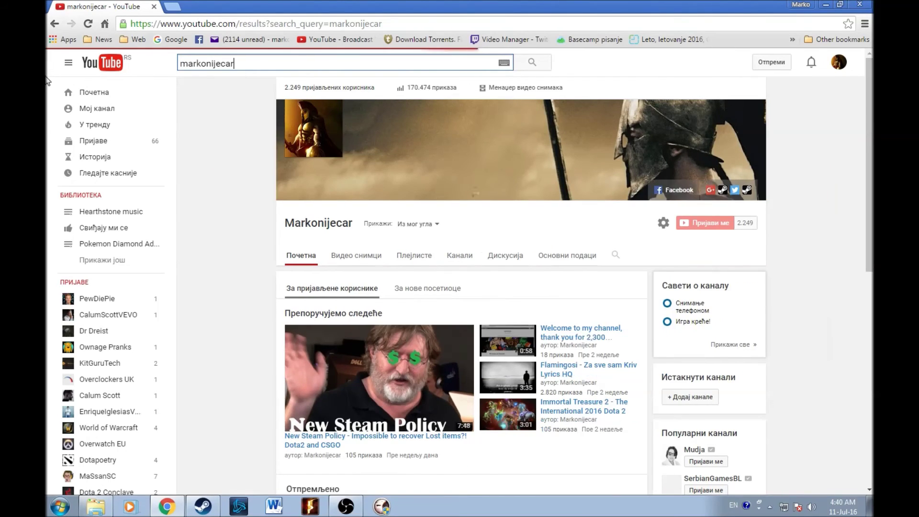
type("spartanid0")
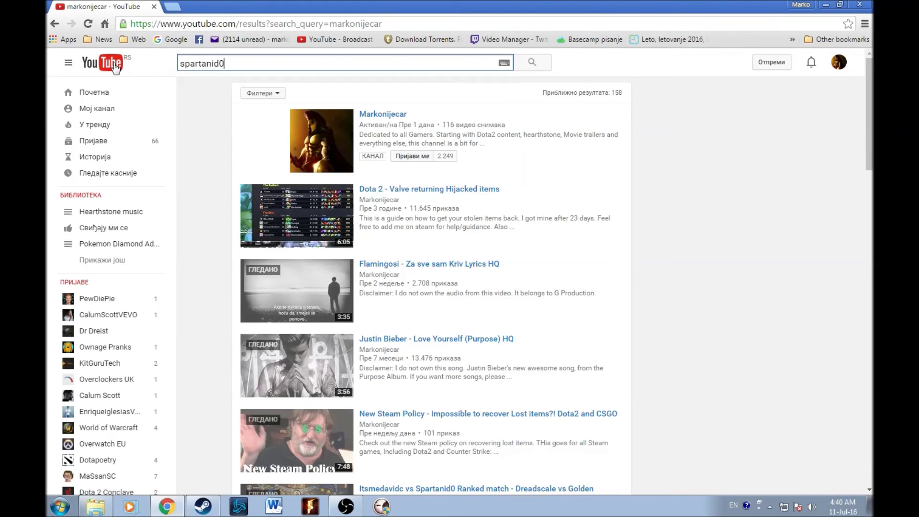
key("Return")
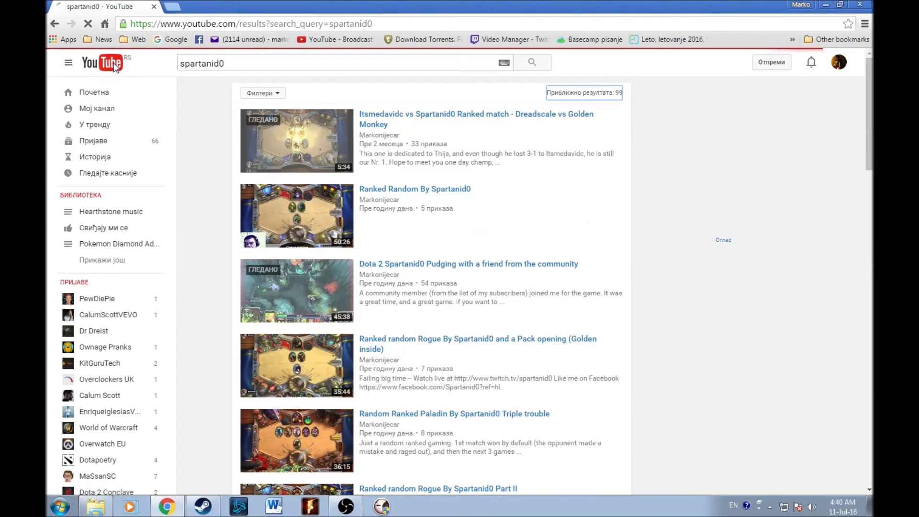
left_click(380, 135)
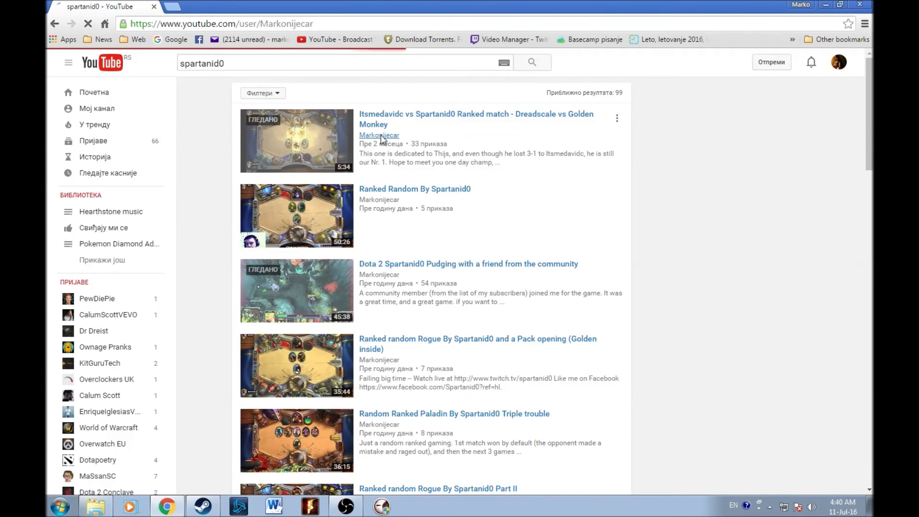
mouse_move(381, 139)
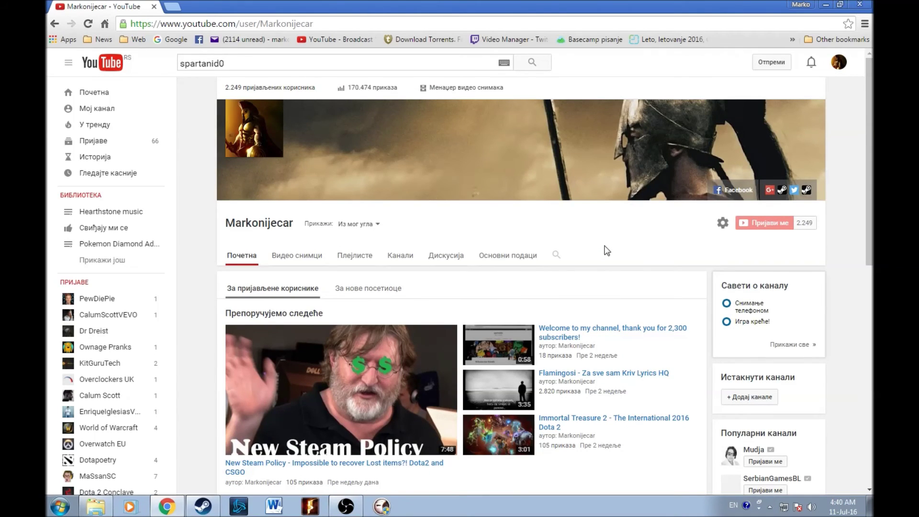
scroll(606, 250, "down", 1)
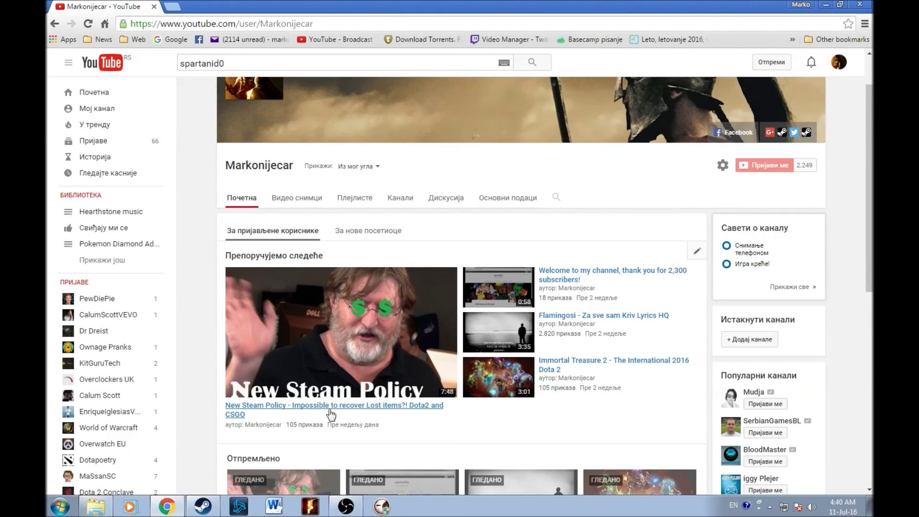
scroll(364, 233, "down", 4)
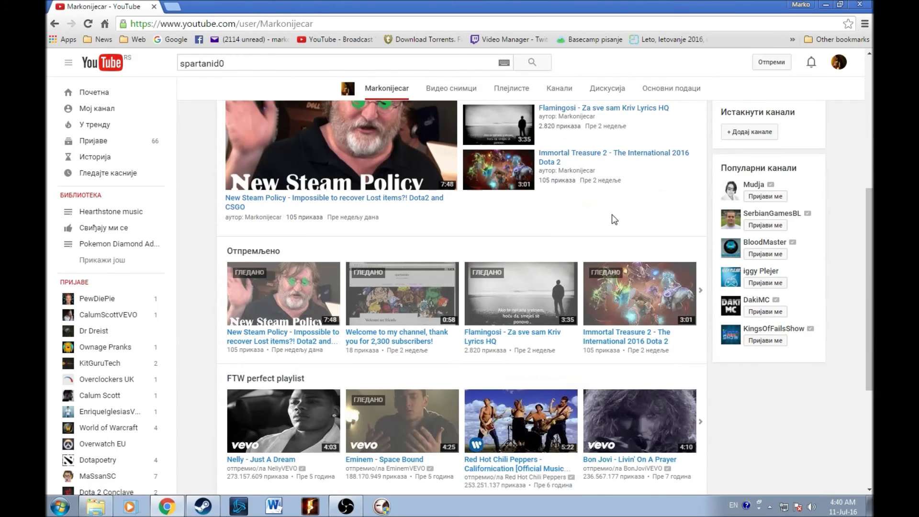
scroll(615, 220, "up", 5)
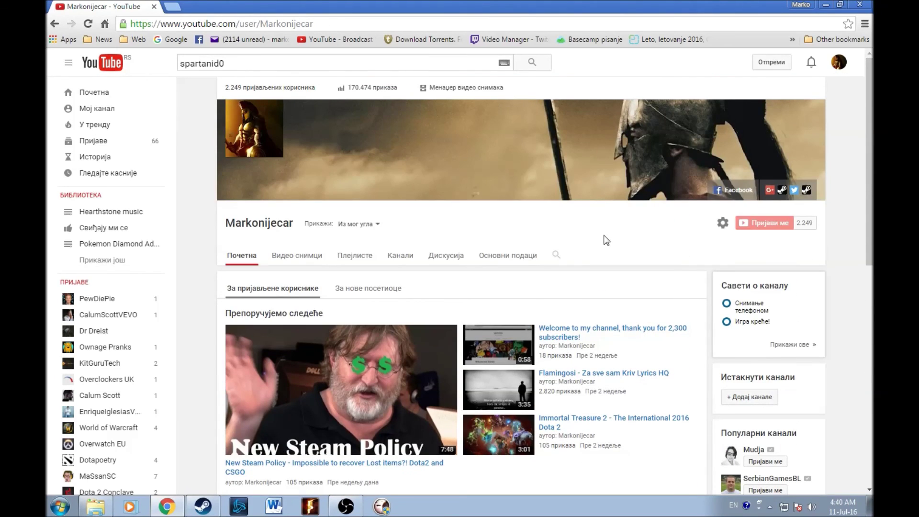